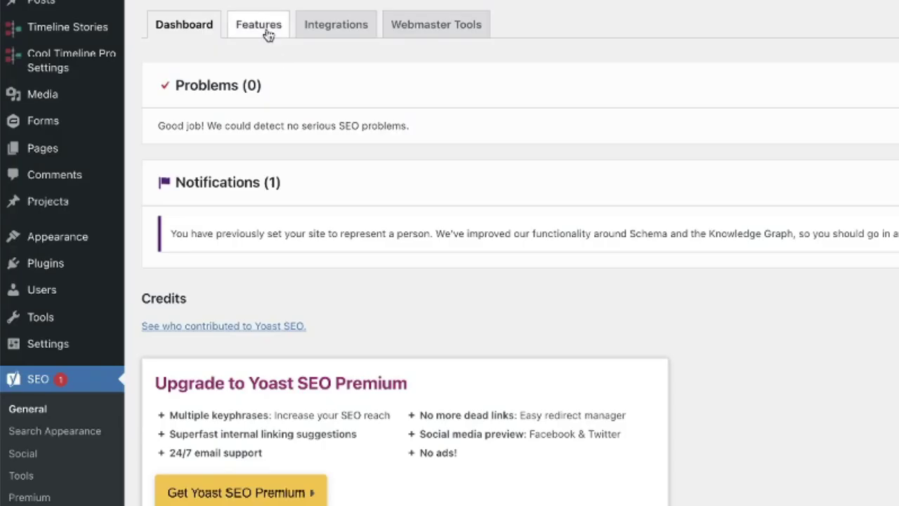
Step: On the Yoast Features tab, turn SEO analysis off and then back on
left_click(165, 73)
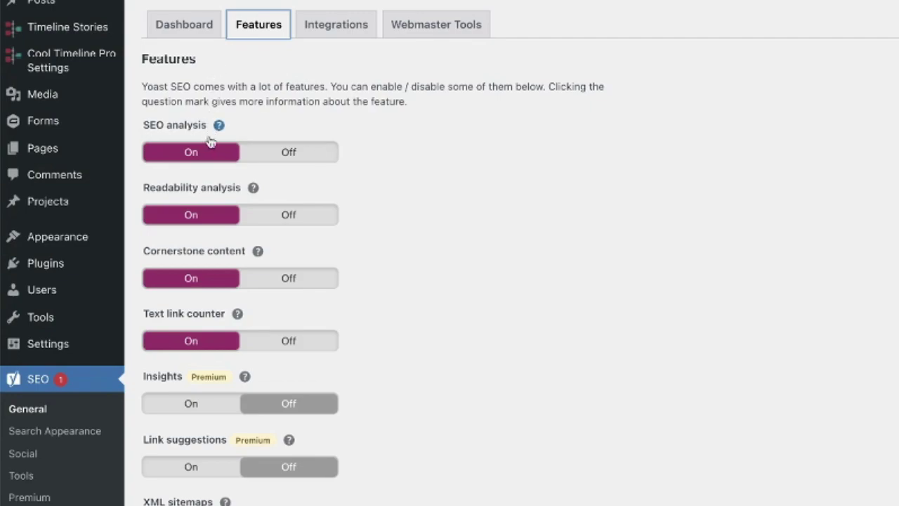
left_click(284, 160)
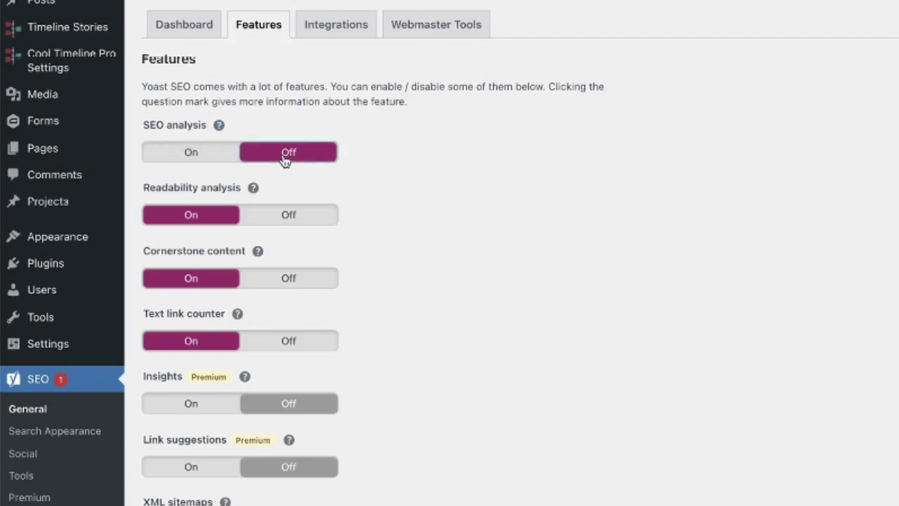
left_click(190, 152)
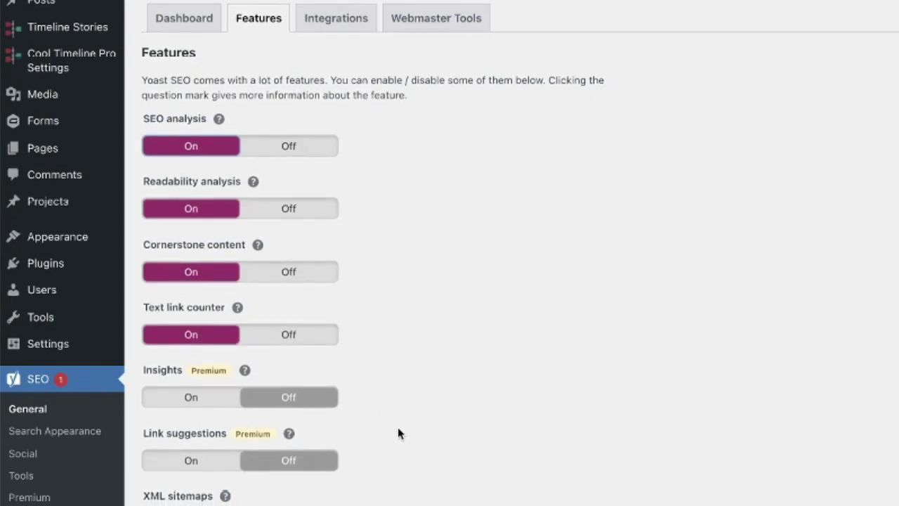
Step: Reveal the XML sitemaps help text further down the Features list
scroll(397, 433, "down", 2)
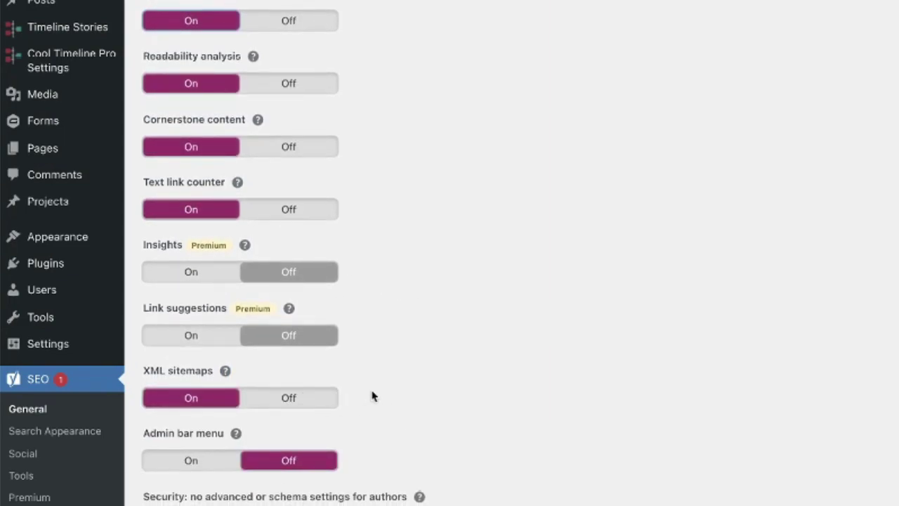
scroll(370, 396, "down", 1)
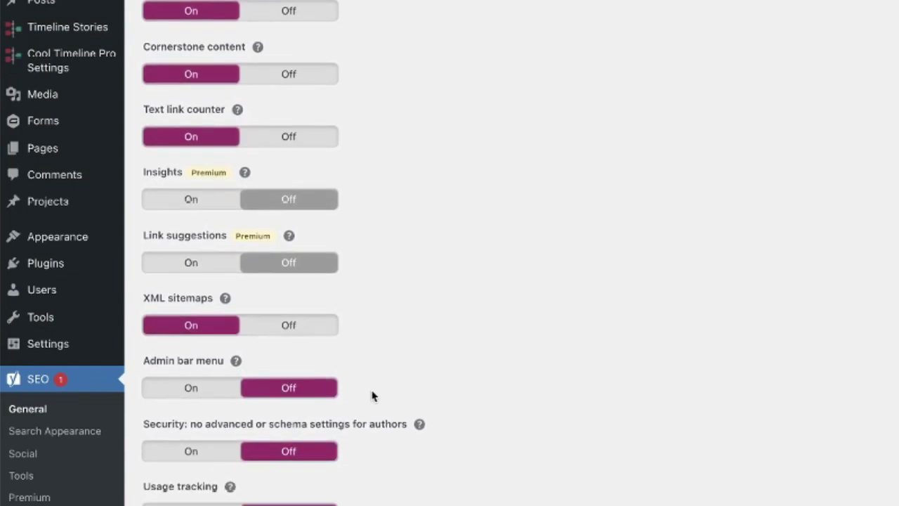
left_click(225, 299)
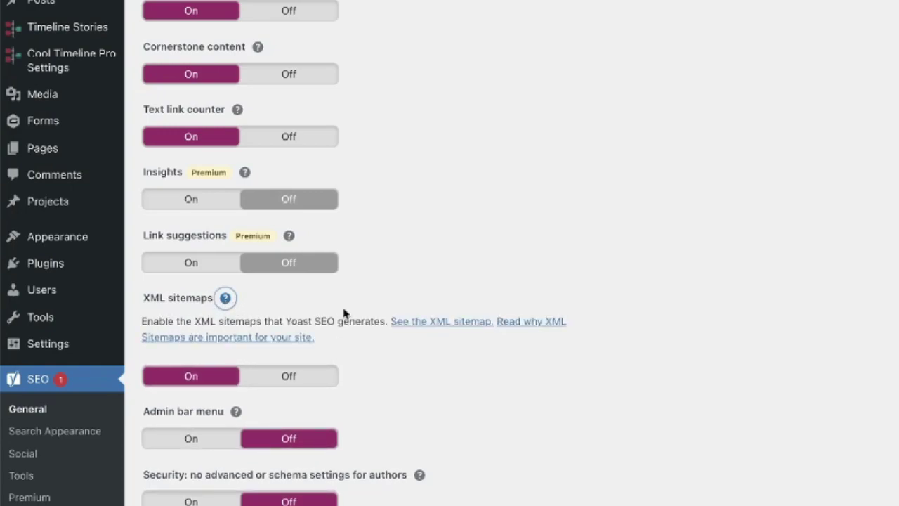
Step: View the generated sitemap_index.xml listing 7 sitemaps and select its full address
left_click(453, 330)
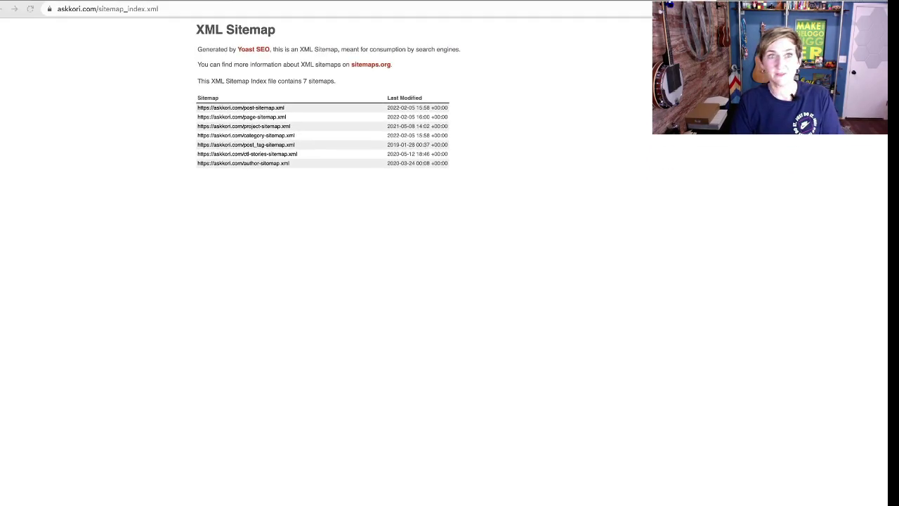
left_click(167, 8)
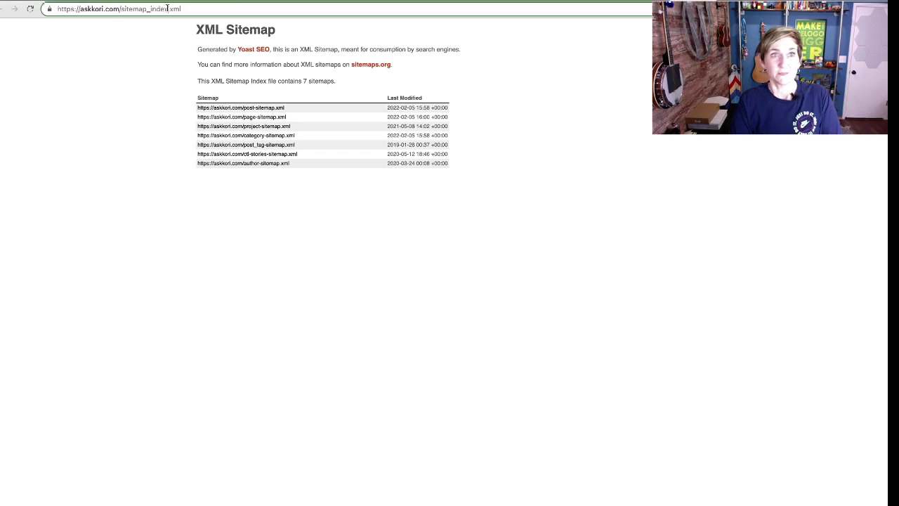
left_click(167, 8)
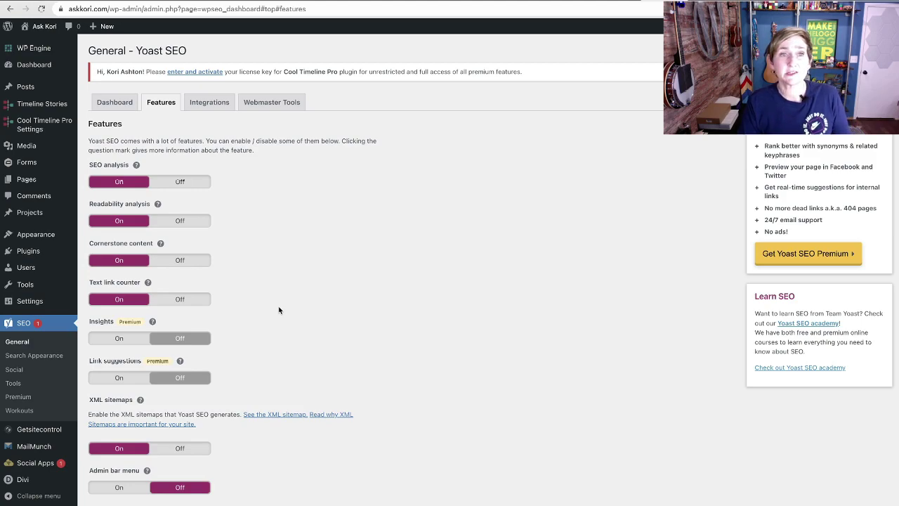
Step: Switch to the Webmaster Tools tab of the Yoast SEO General settings
left_click(271, 102)
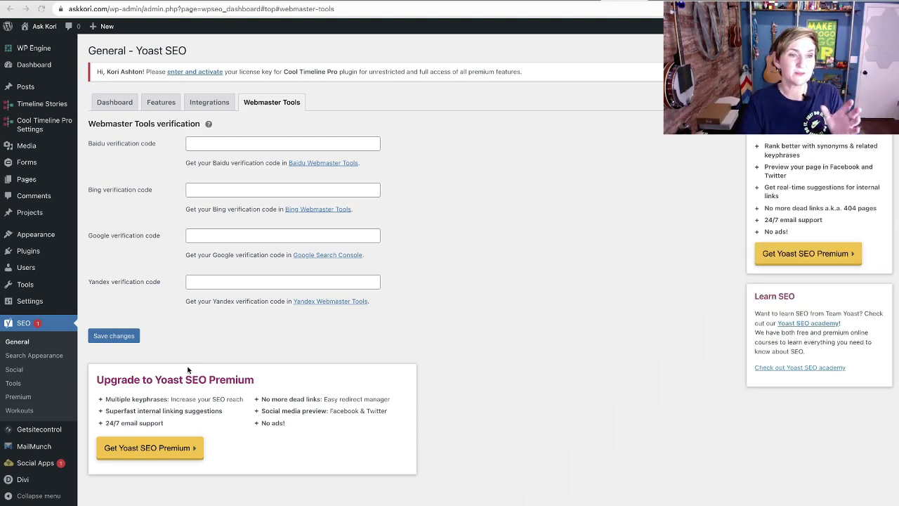
Step: In Search Appearance, keep the Knowledge Graph representing a Person
left_click(51, 359)
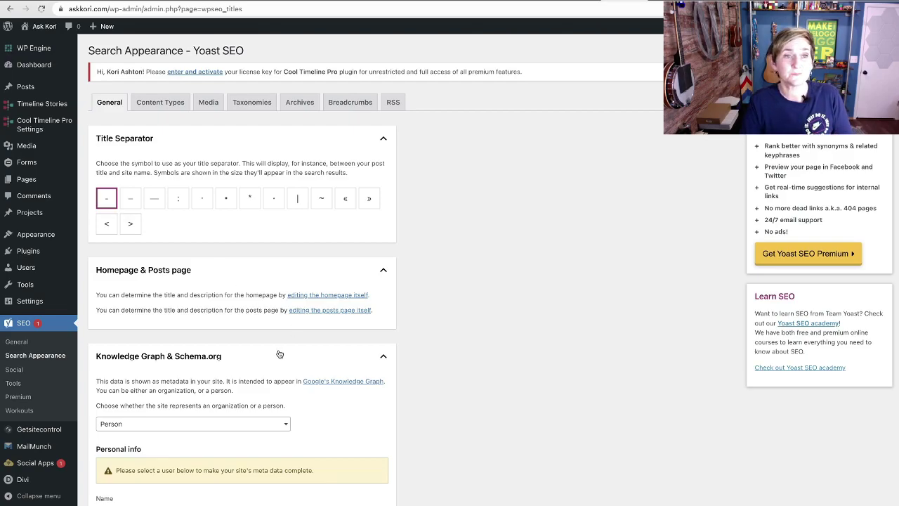
scroll(278, 353, "down", 2)
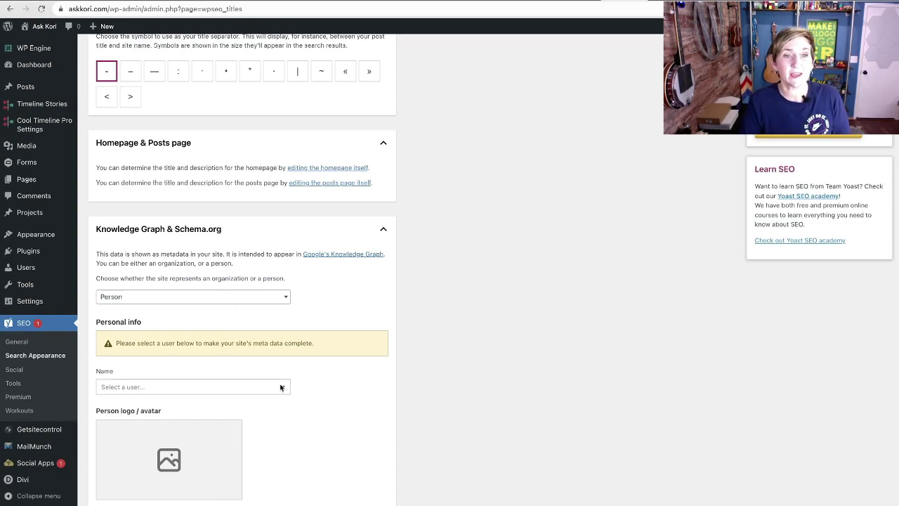
left_click(162, 300)
left_click(322, 291)
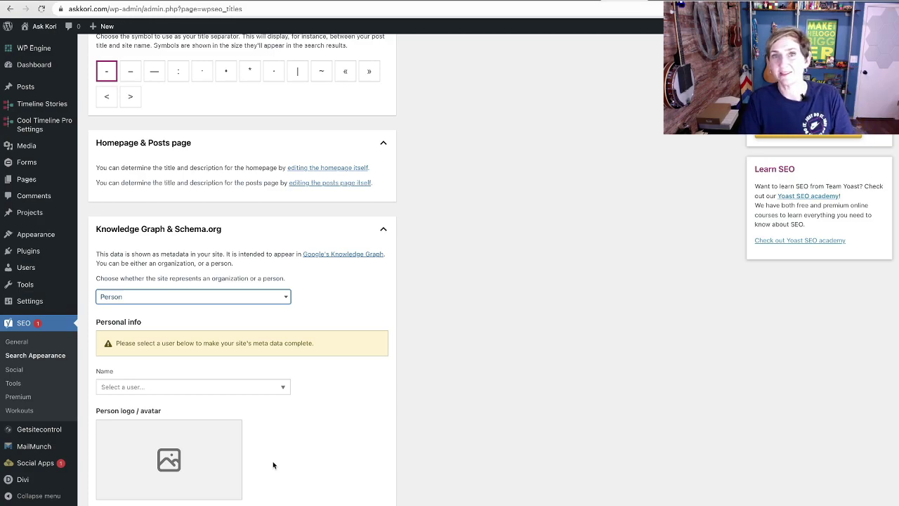
Step: Choose the site's user as the person and set the logo image as avatar
left_click(193, 386)
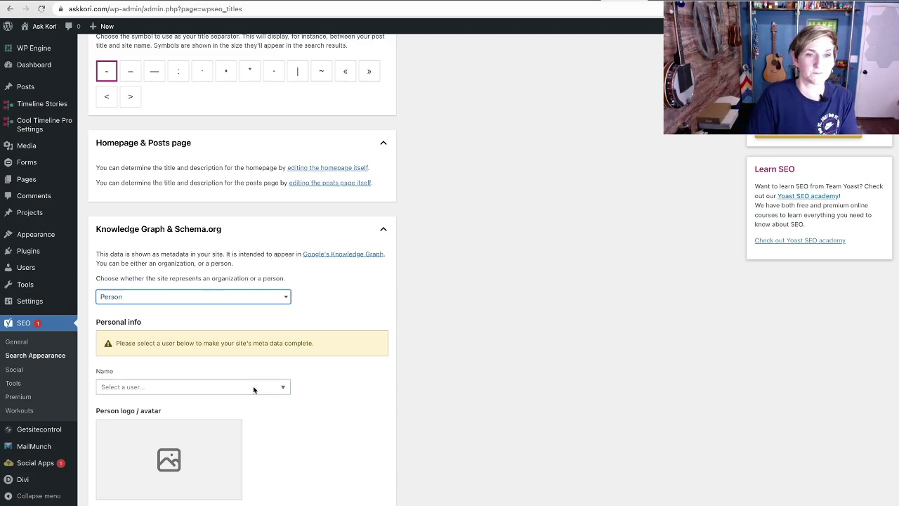
left_click(116, 465)
left_click(168, 459)
left_click(412, 215)
left_click(860, 492)
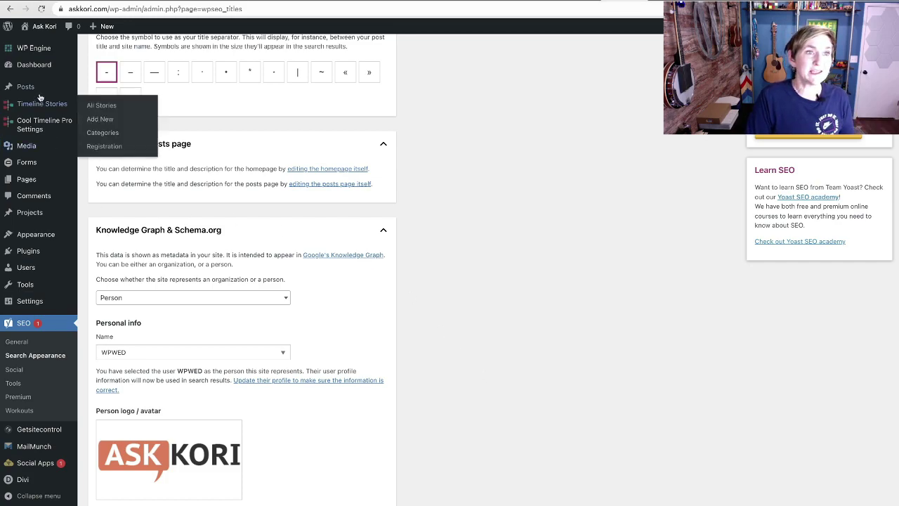
Step: Go to All Posts and review the Yoast SEO score dots beside each post
left_click(99, 91)
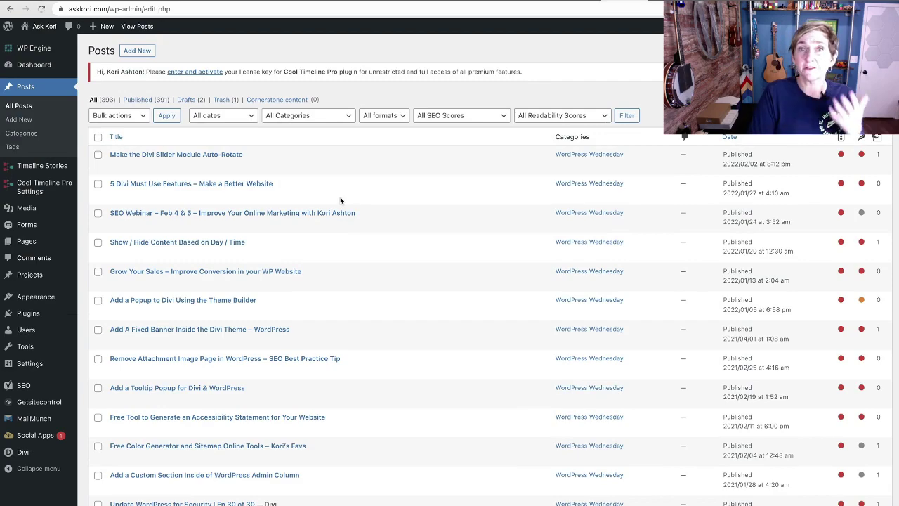
mouse_move(235, 166)
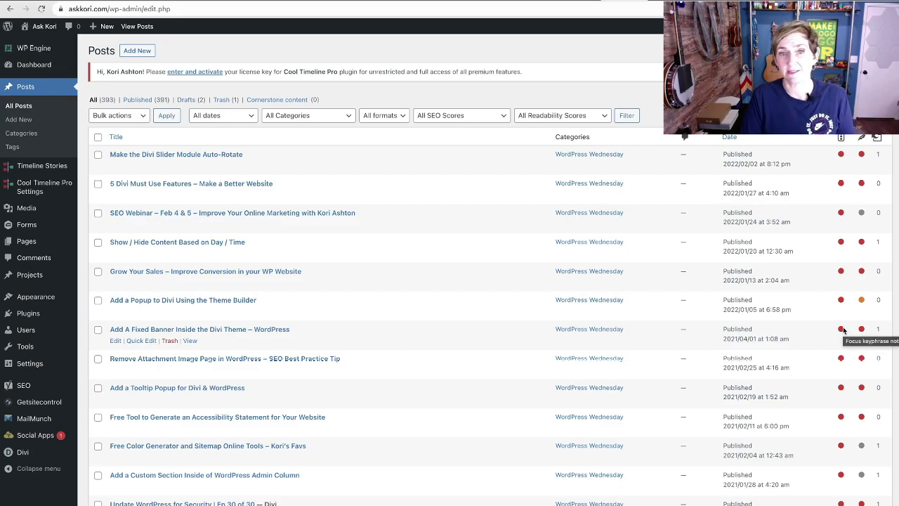
scroll(821, 391, "down", 3)
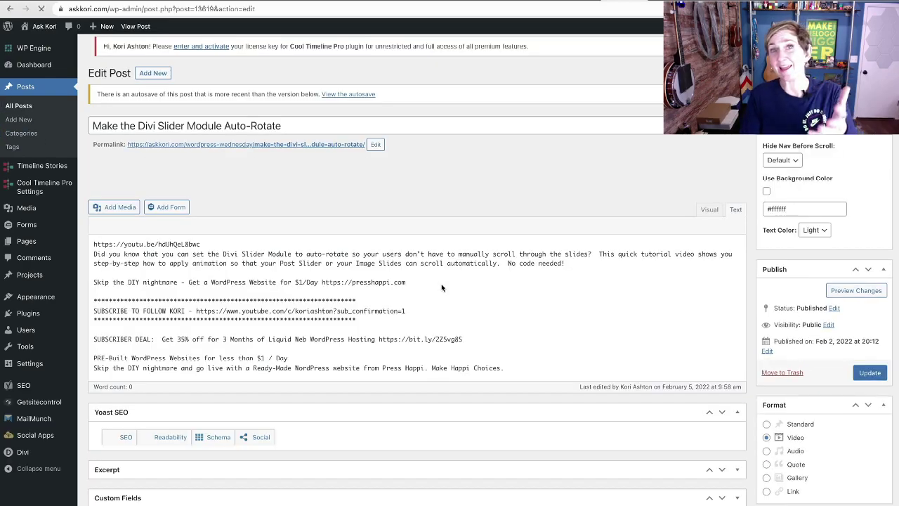
Step: Show the Social tab of the post's Yoast SEO box with Facebook and Twitter previews
scroll(583, 433, "down", 10)
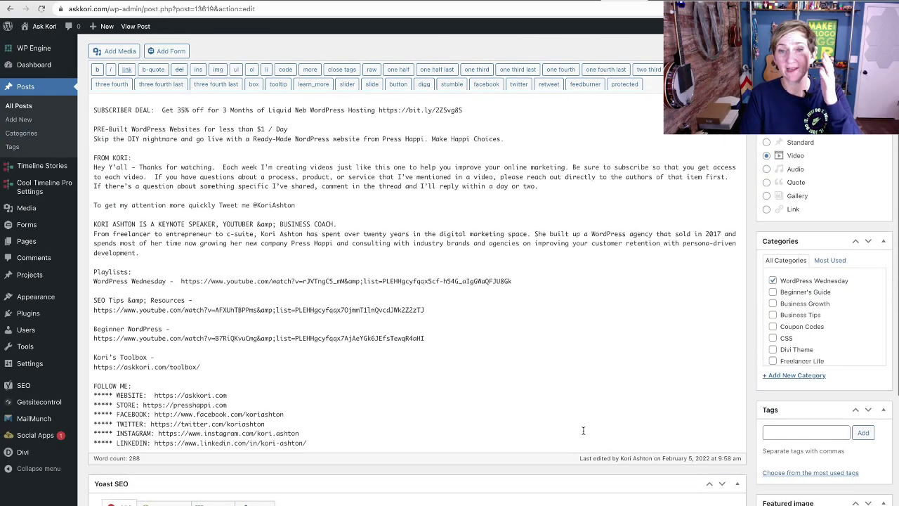
scroll(583, 433, "down", 3)
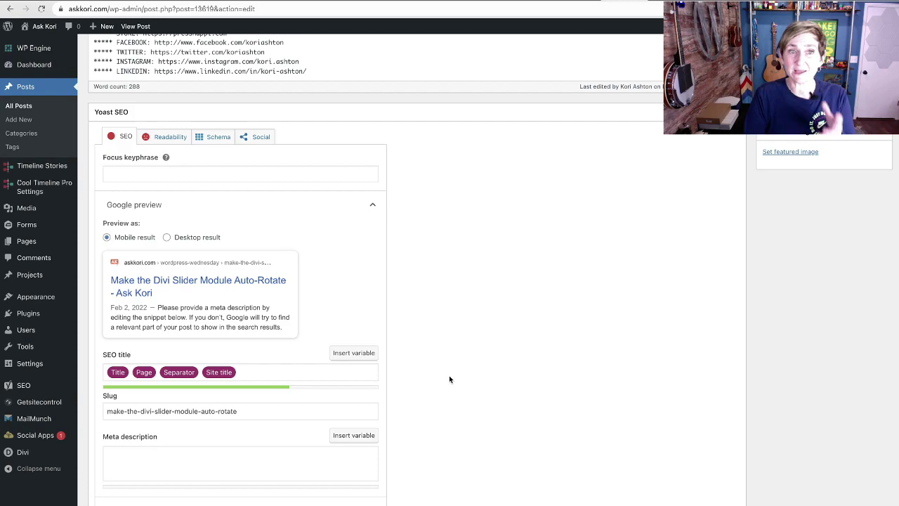
scroll(448, 376, "down", 1)
scroll(445, 377, "down", 1)
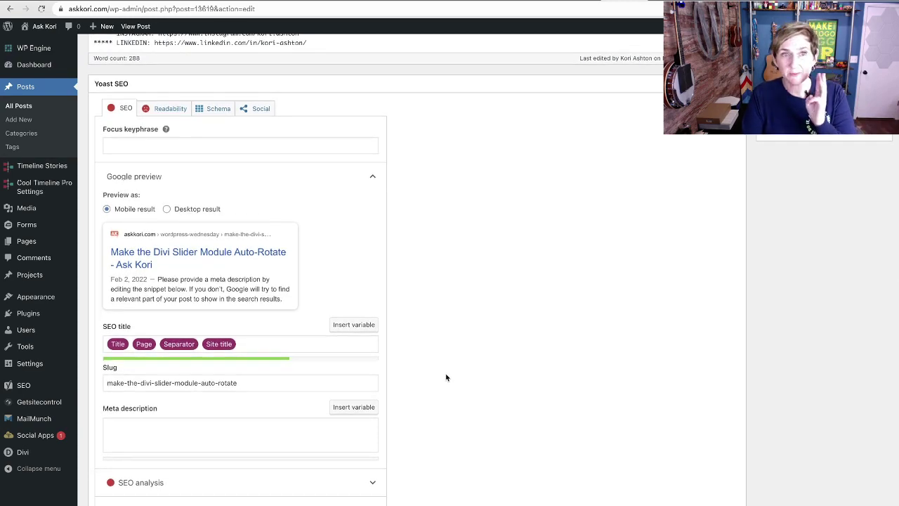
left_click(258, 111)
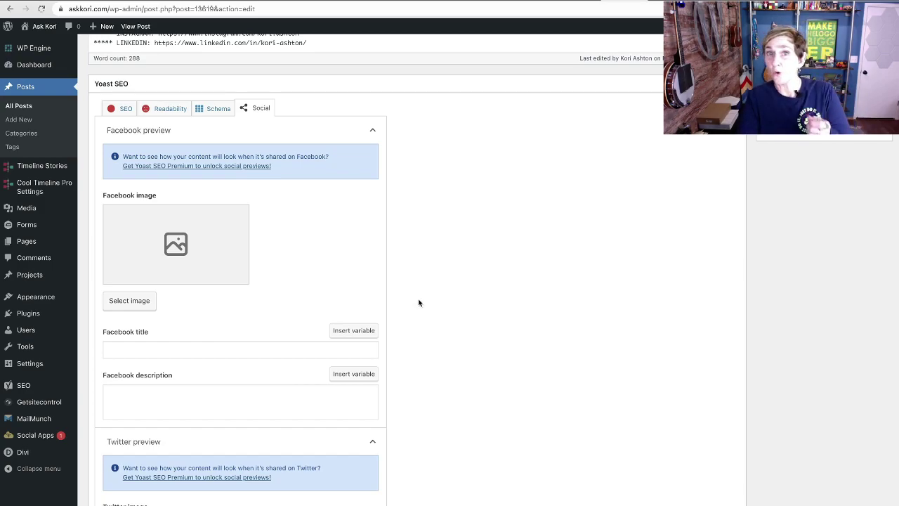
Step: Look over the empty Facebook and Twitter sharing fields in the Social tab
scroll(419, 303, "down", 3)
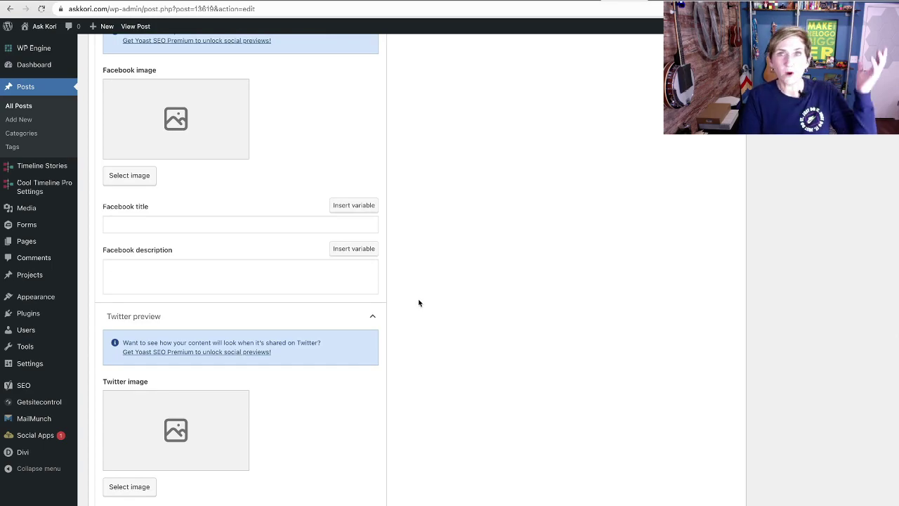
scroll(419, 302, "down", 3)
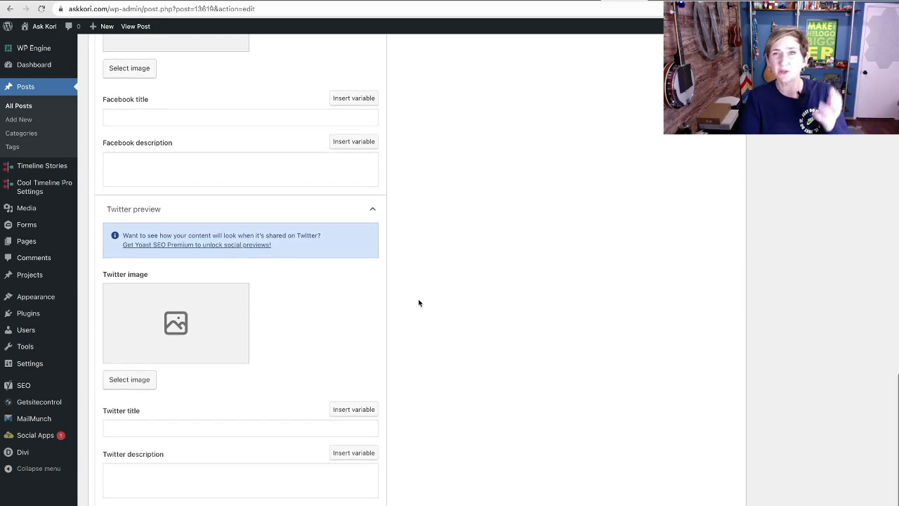
scroll(419, 303, "up", 5)
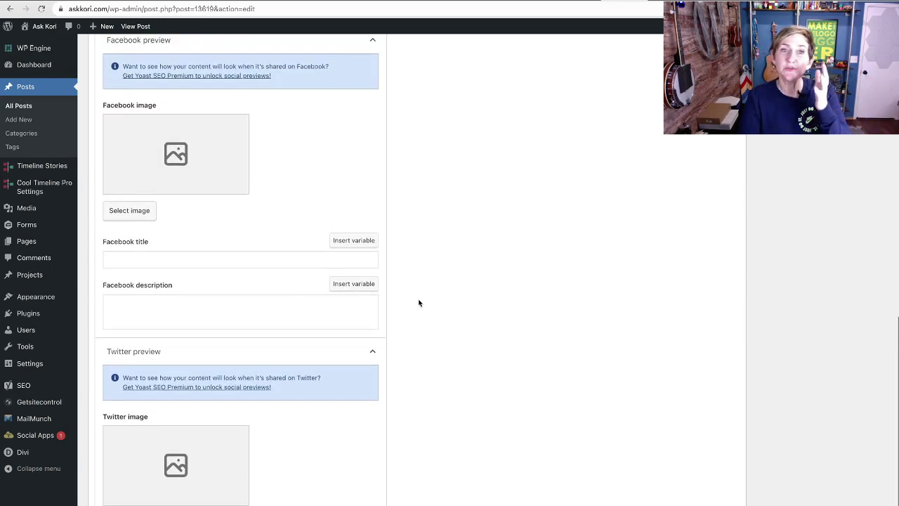
scroll(419, 302, "up", 1)
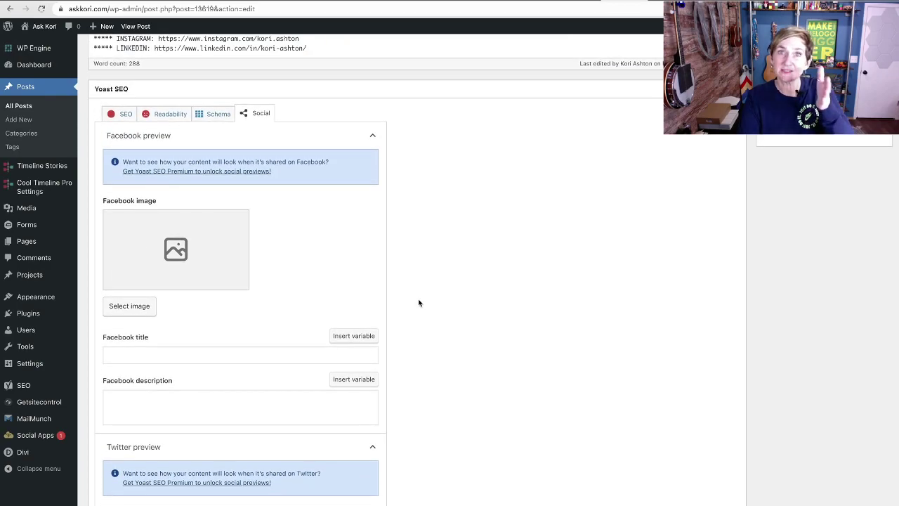
scroll(418, 303, "up", 5)
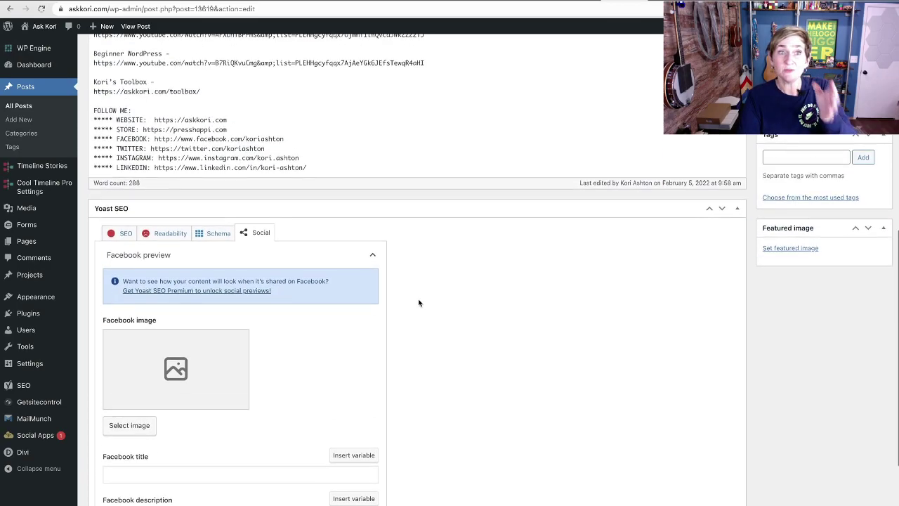
scroll(418, 303, "up", 2)
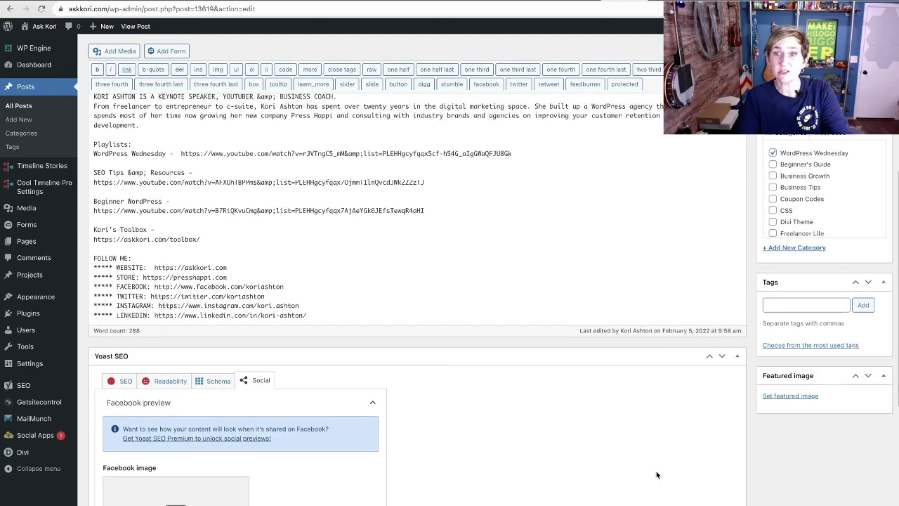
scroll(758, 470, "up", 6)
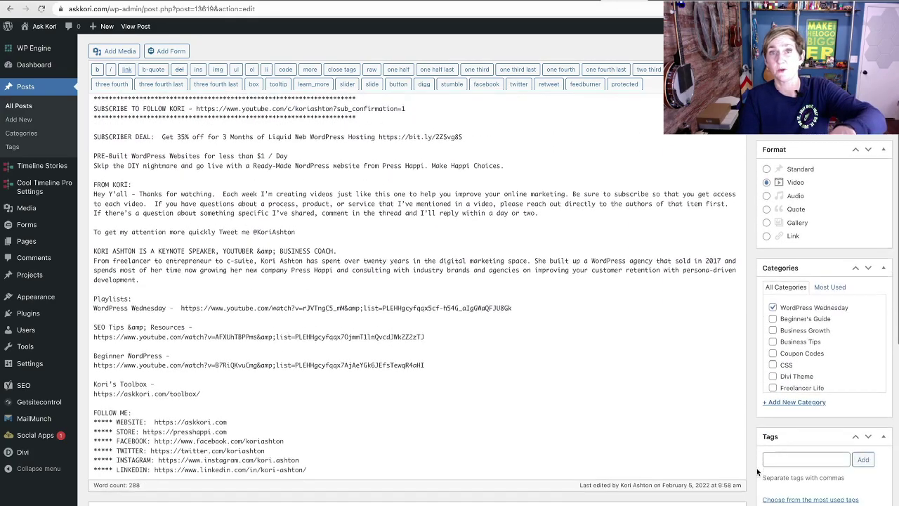
scroll(756, 467, "down", 5)
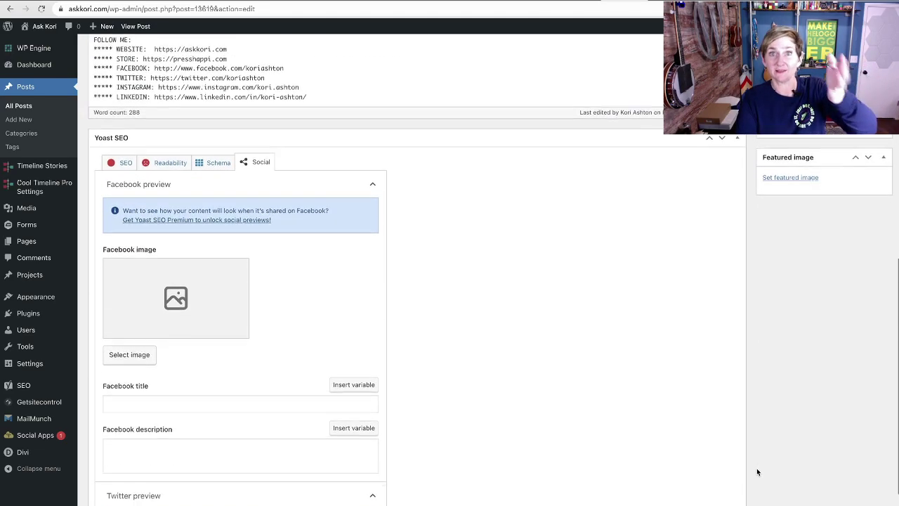
scroll(756, 468, "down", 1)
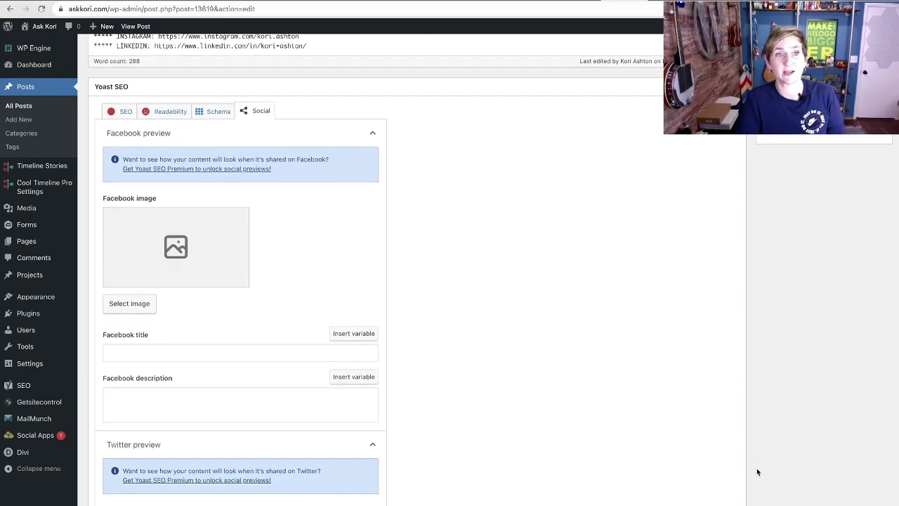
scroll(756, 467, "down", 2)
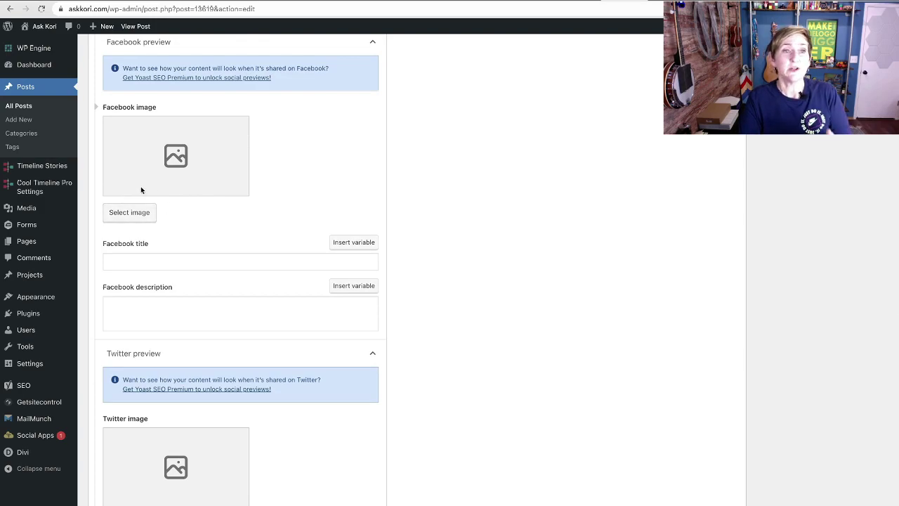
Step: Leave the Facebook title empty and bring up the Readability analysis showing 4 problems
left_click(204, 261)
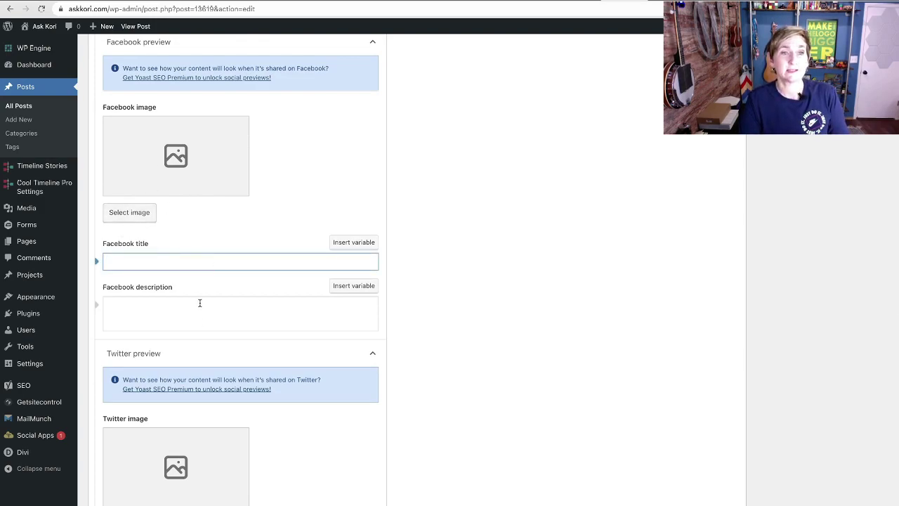
left_click(558, 362)
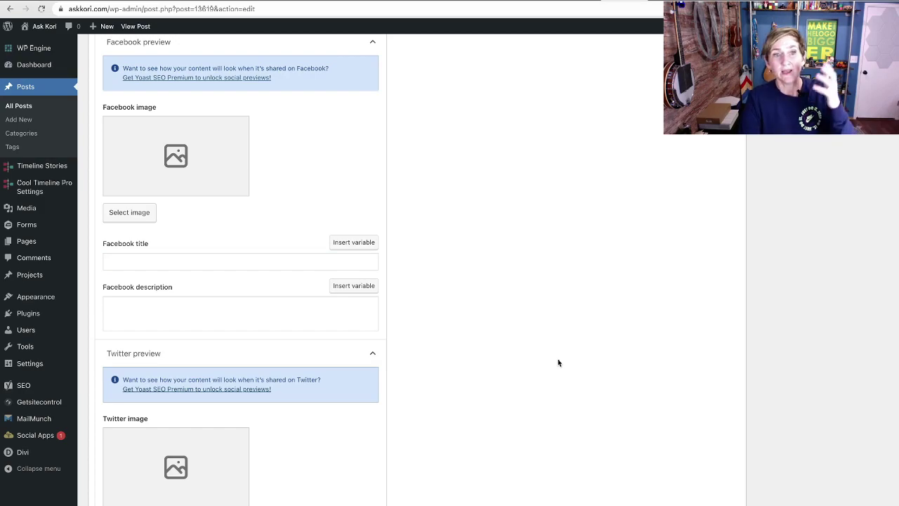
scroll(558, 362, "up", 3)
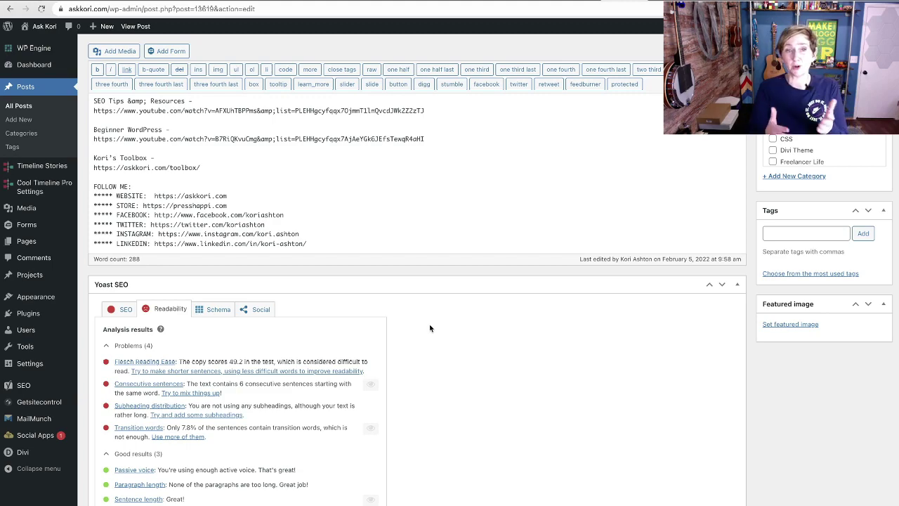
left_click(119, 312)
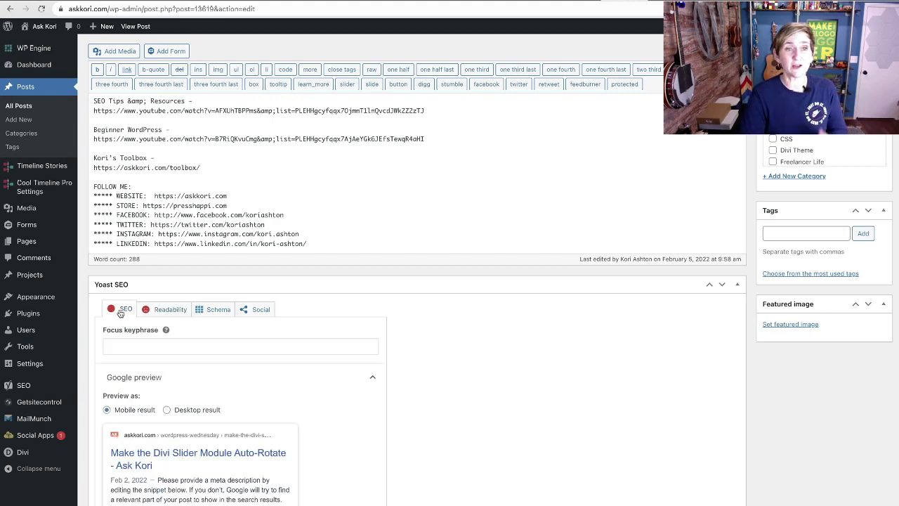
left_click(169, 315)
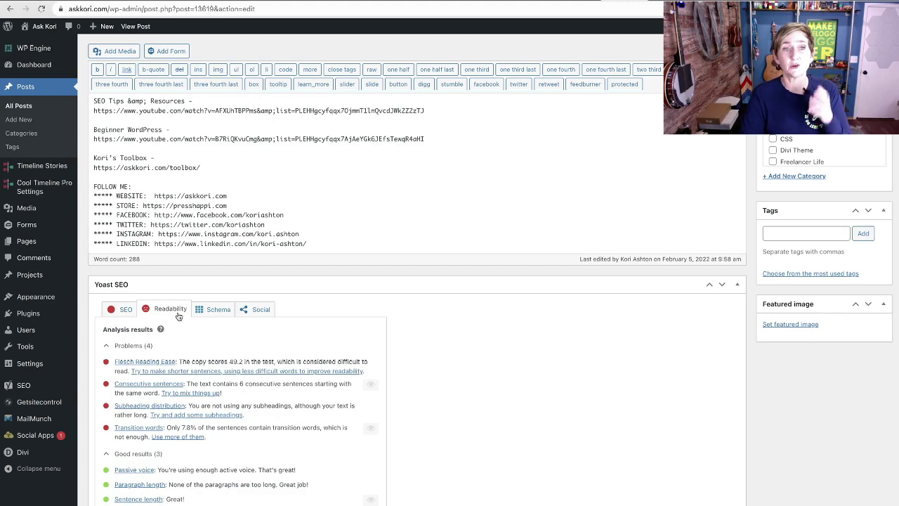